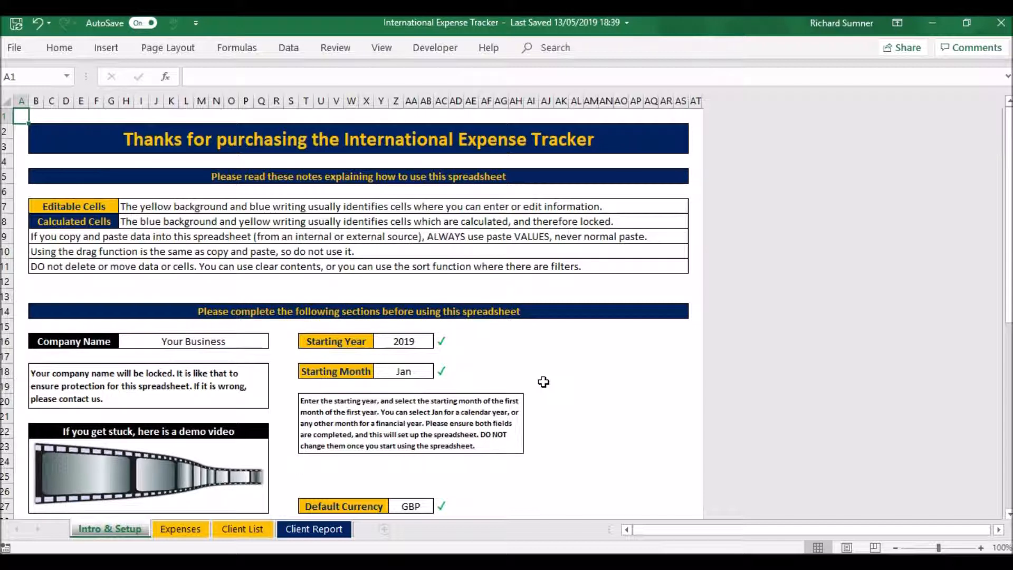
# Step: Review the usage notes and setup fields on the Intro & Setup sheet and open the Client List sheet
pyautogui.scroll(-2, 544, 382)
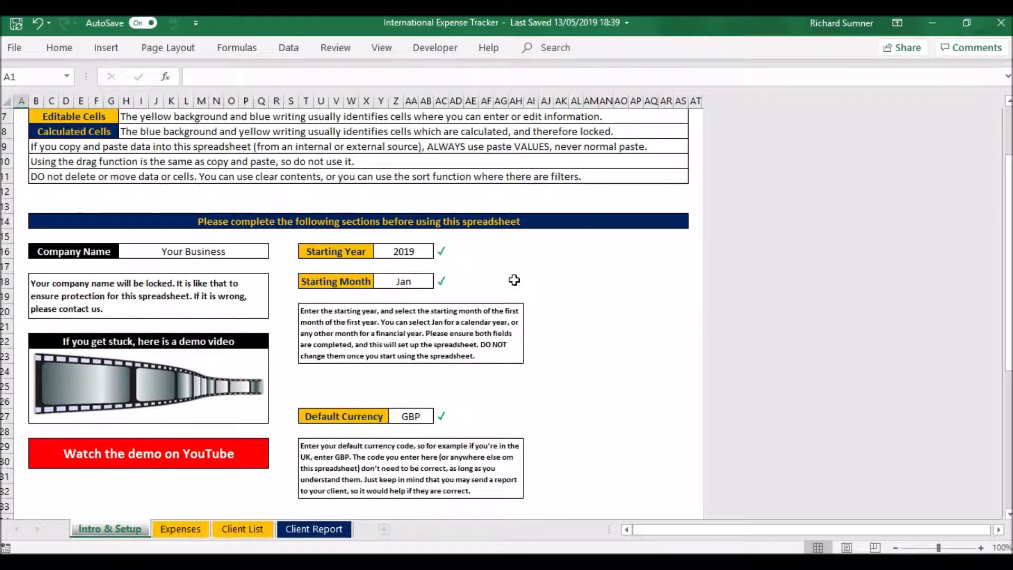
pyautogui.scroll(-1, 515, 280)
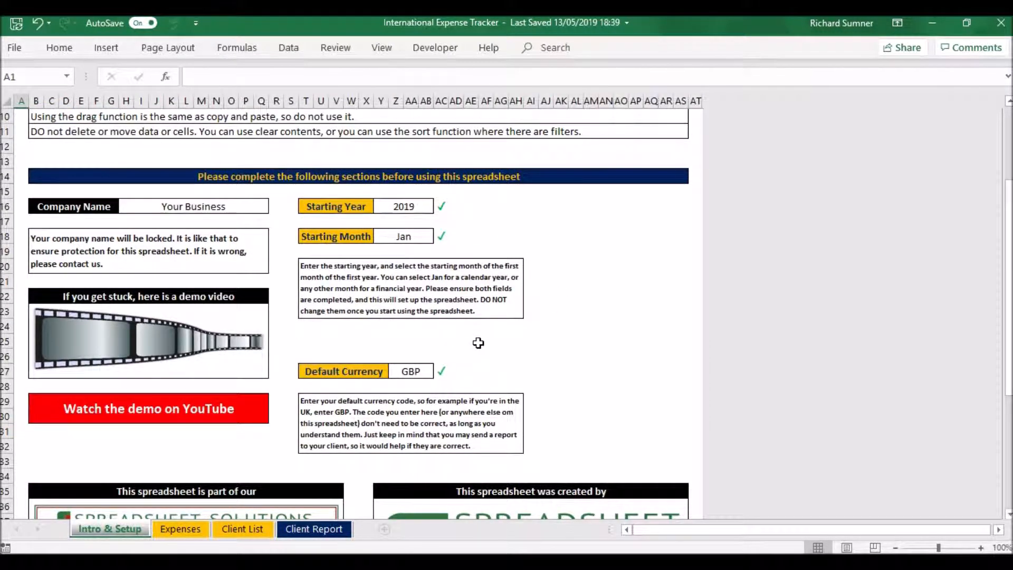
pyautogui.scroll(-1, 478, 343)
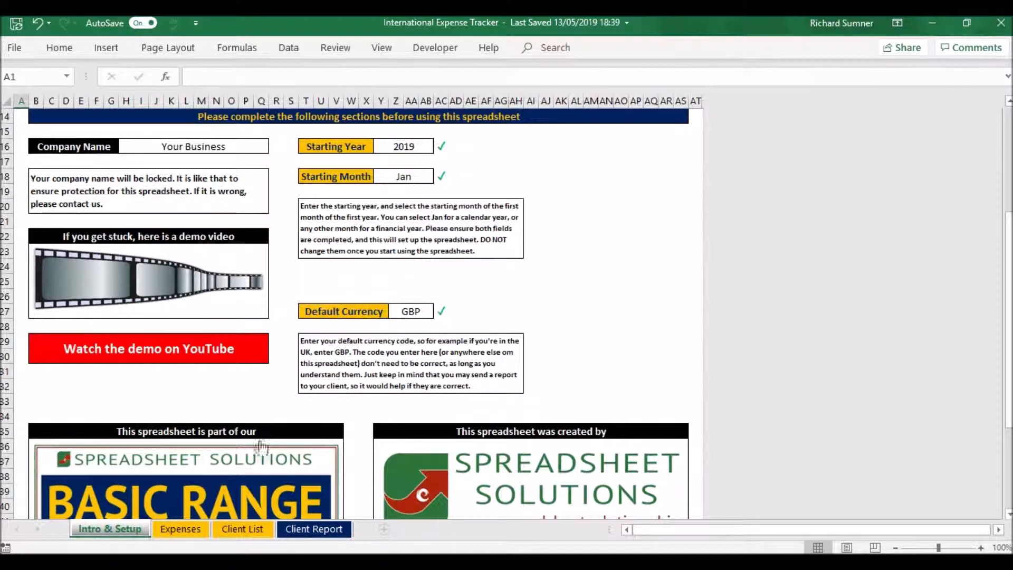
pyautogui.scroll(5, 189, 527)
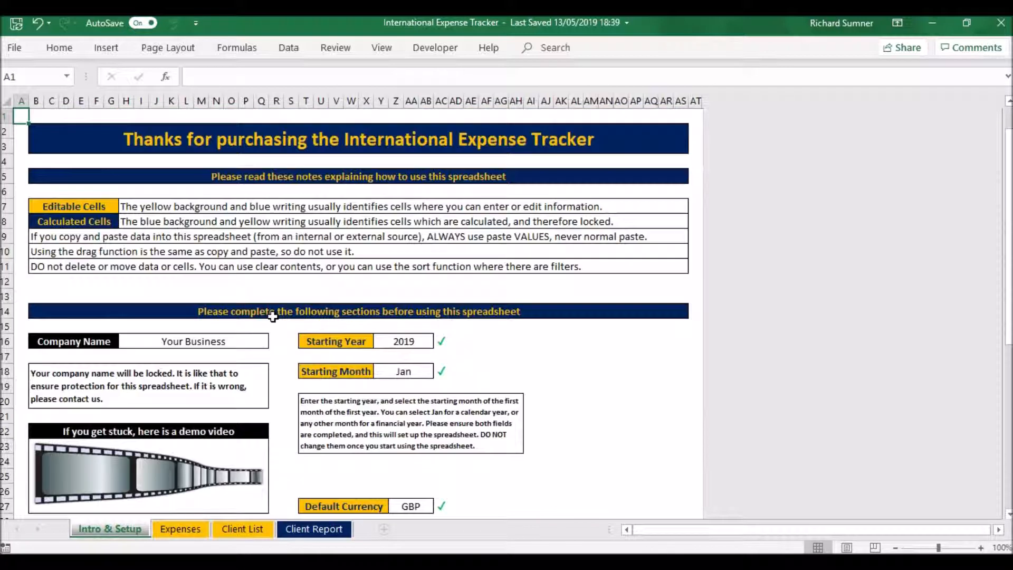
pyautogui.click(187, 524)
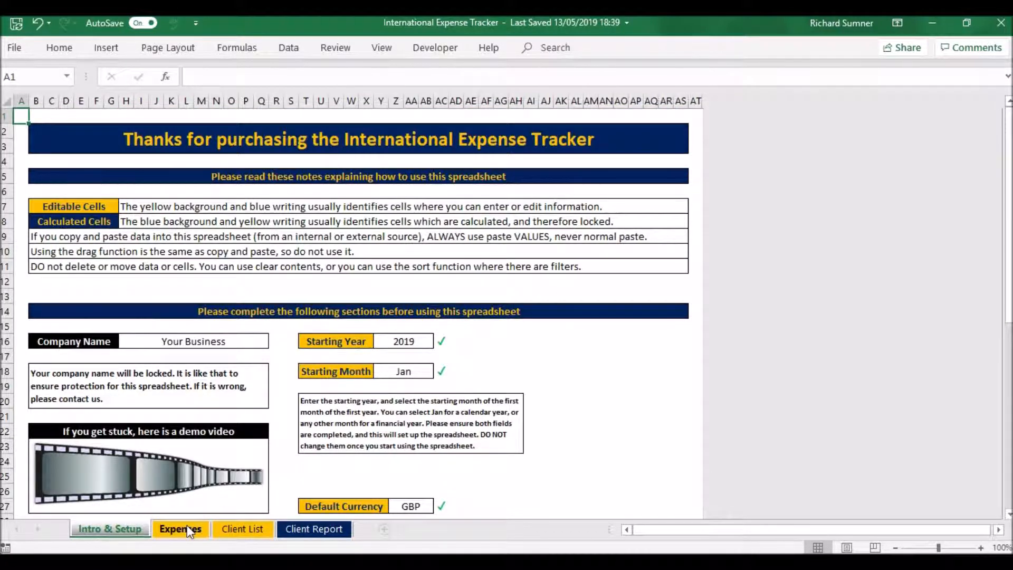
pyautogui.click(235, 529)
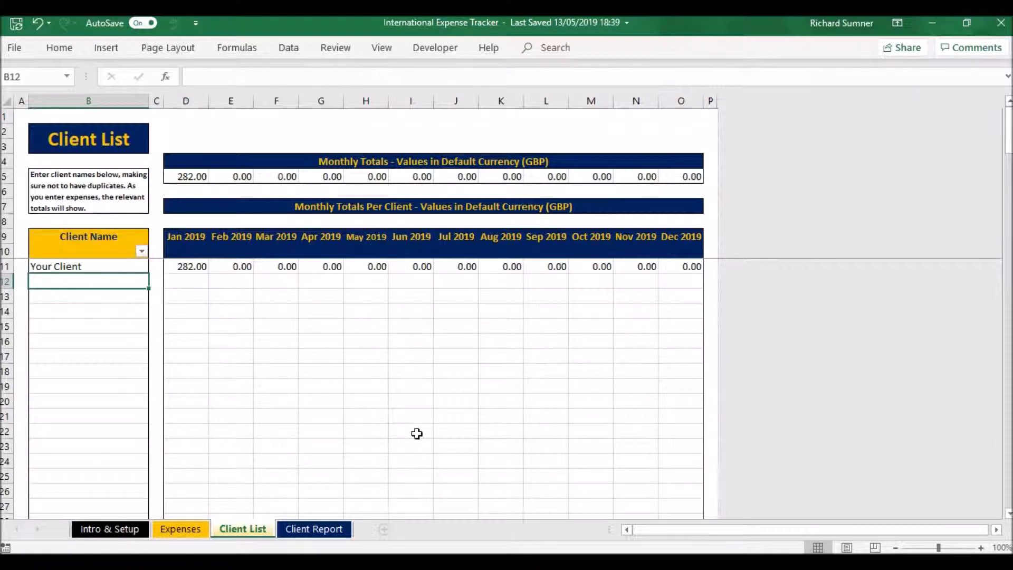
# Step: View the client choices for the first empty row of the Expenses sheet and compare them with the Client List sheet
pyautogui.click(180, 529)
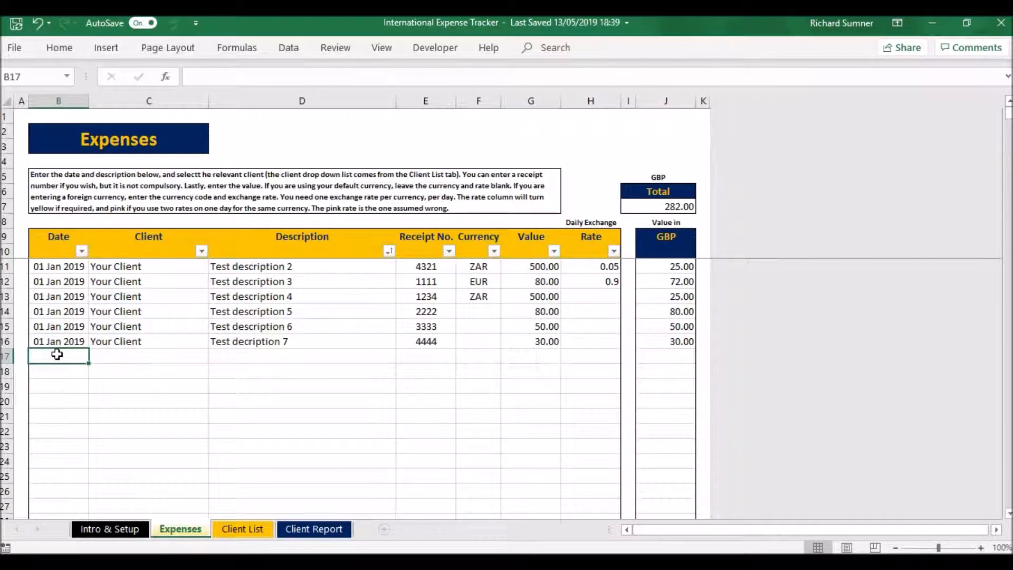
pyautogui.click(122, 354)
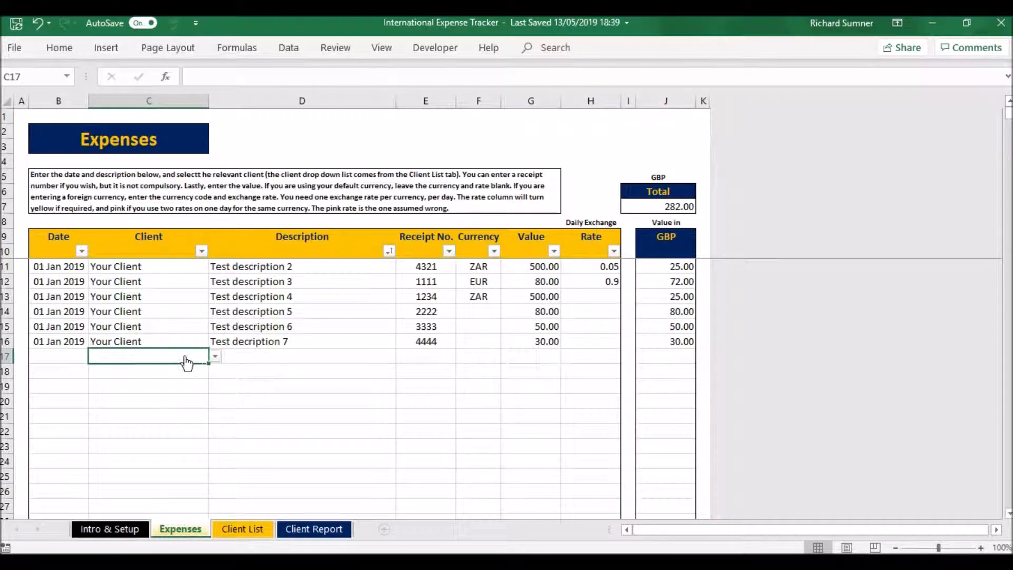
pyautogui.click(215, 355)
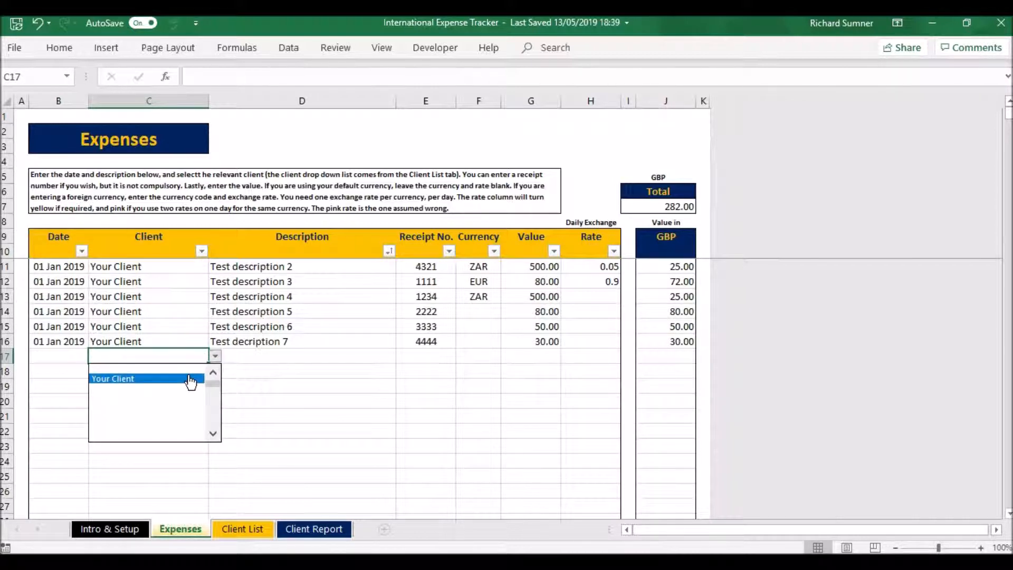
pyautogui.click(191, 366)
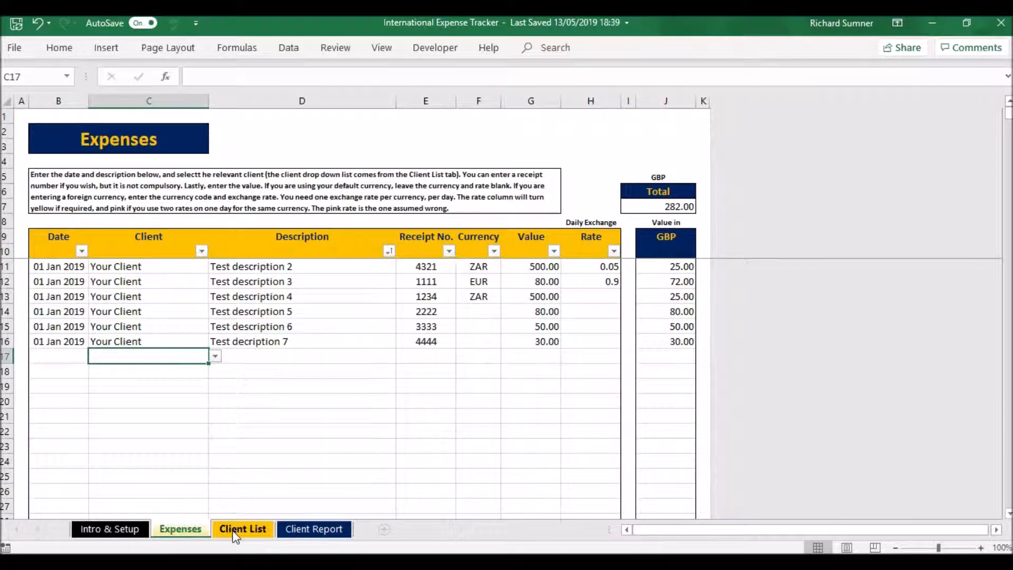
pyautogui.click(235, 532)
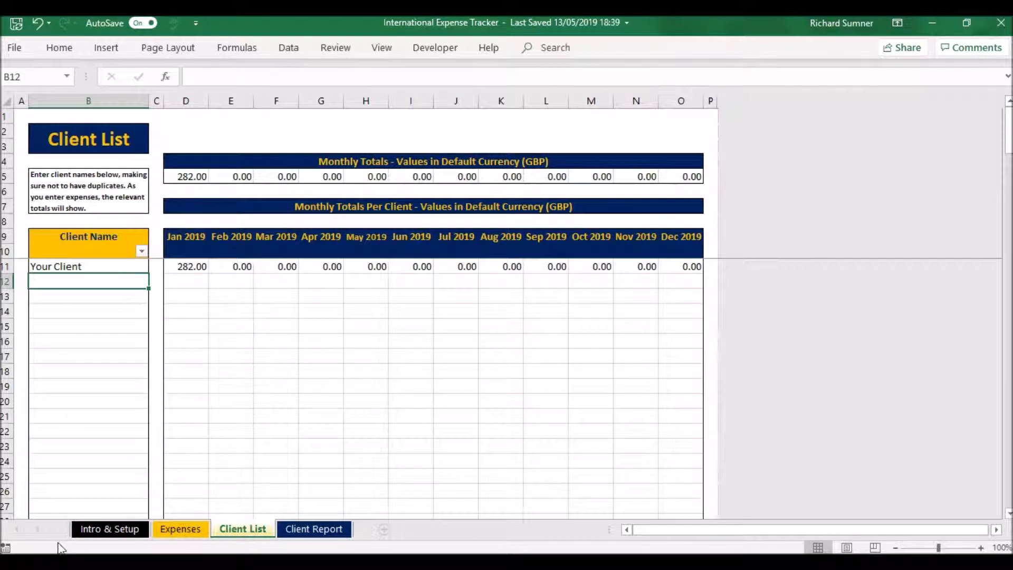
pyautogui.click(180, 530)
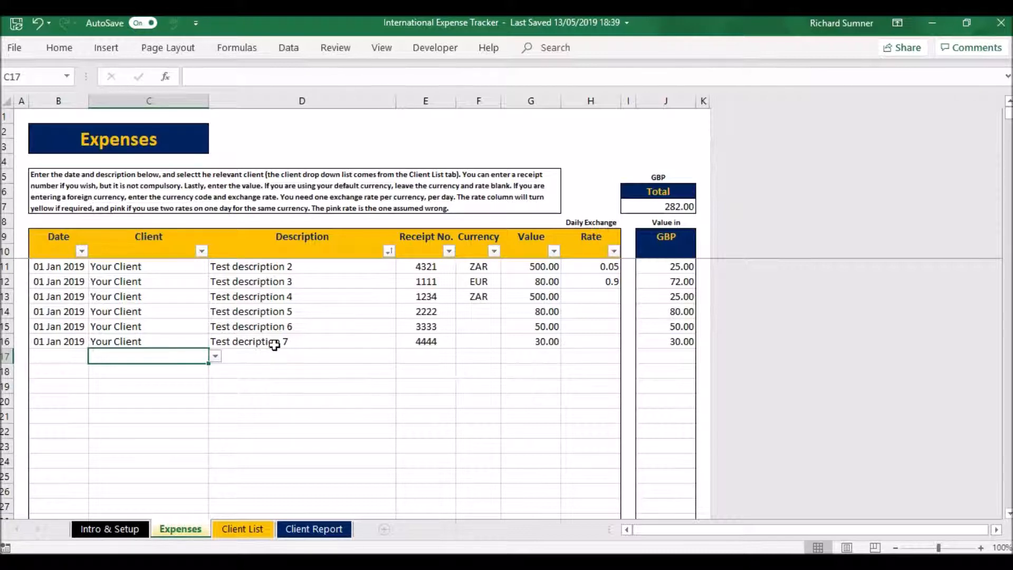
# Step: Correct the misspelled description in the last expense row to "Test description 7"
pyautogui.click(271, 343)
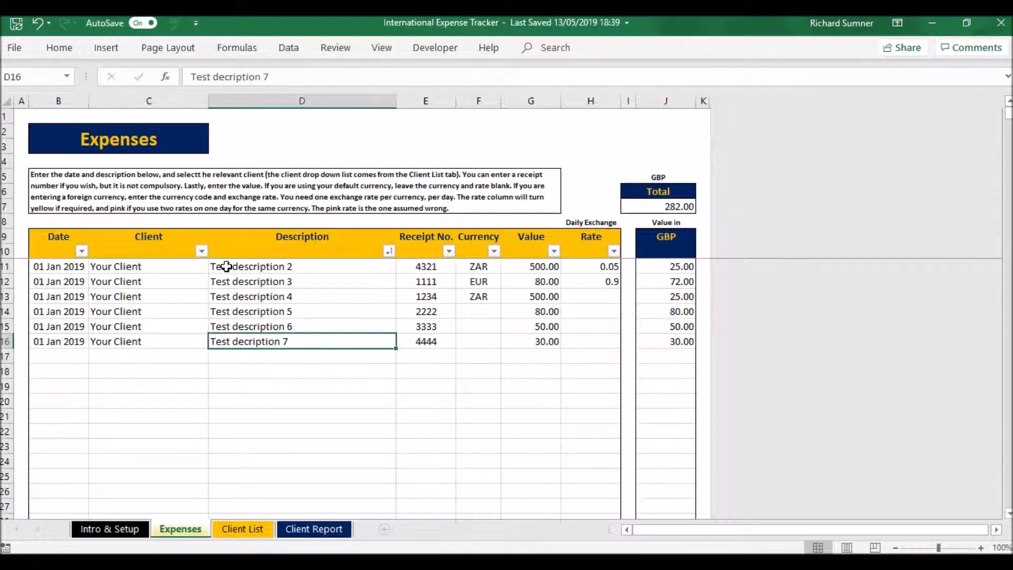
pyautogui.click(226, 77)
pyautogui.write('s')
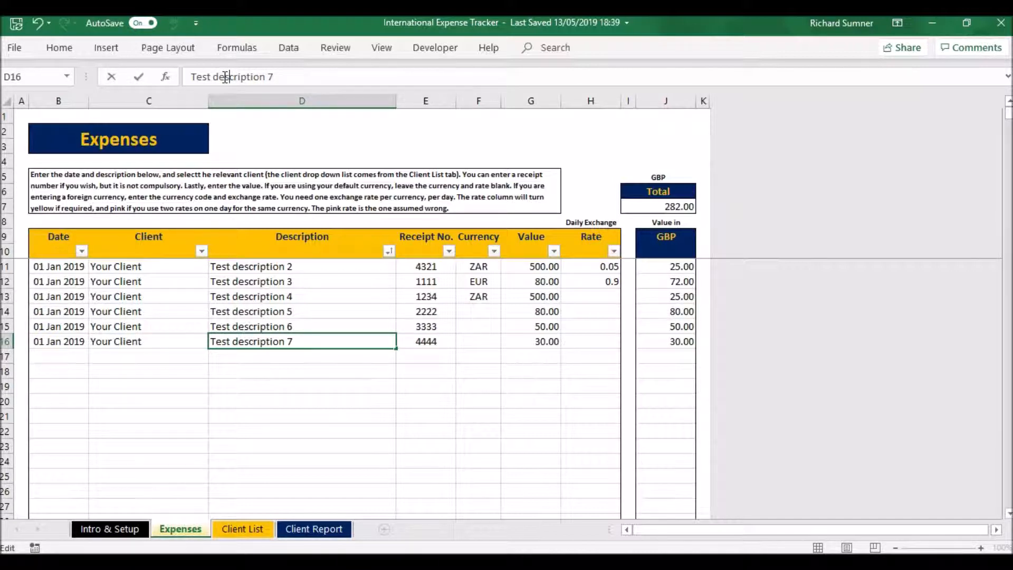
pyautogui.press('Return')
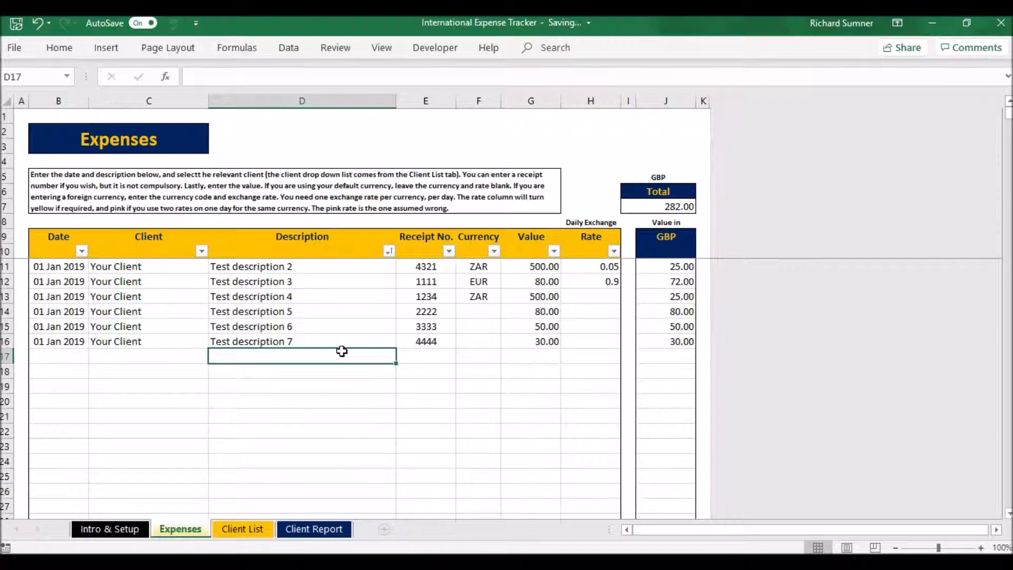
# Step: Change the date of the "Test description 4" expense to 2 Jan
pyautogui.click(414, 359)
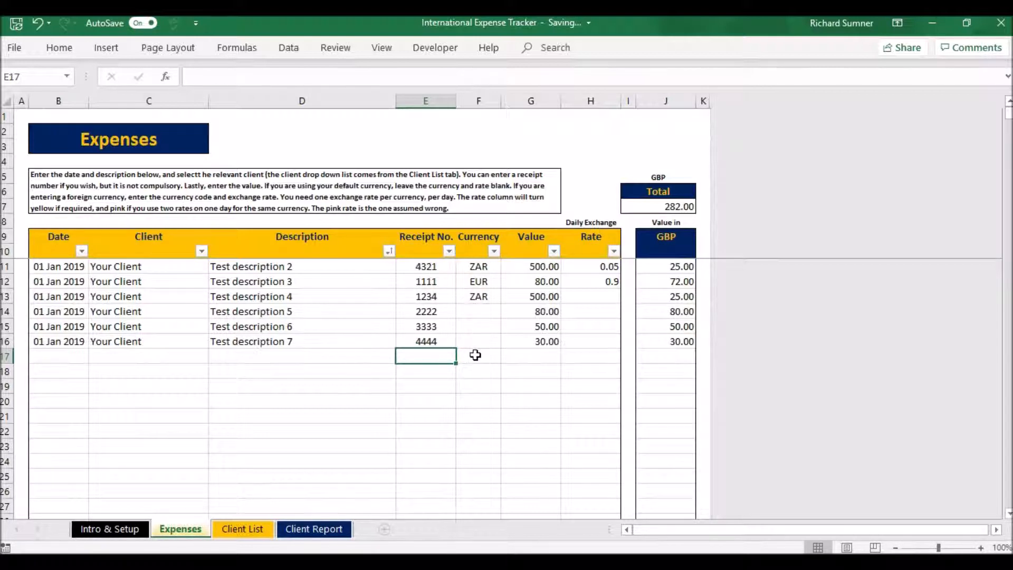
pyautogui.click(475, 344)
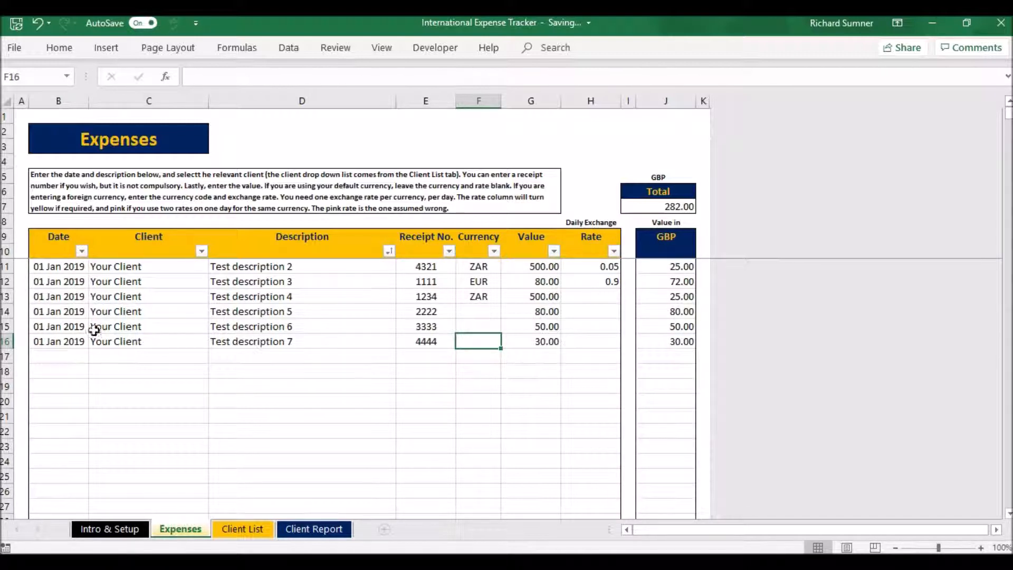
pyautogui.click(73, 294)
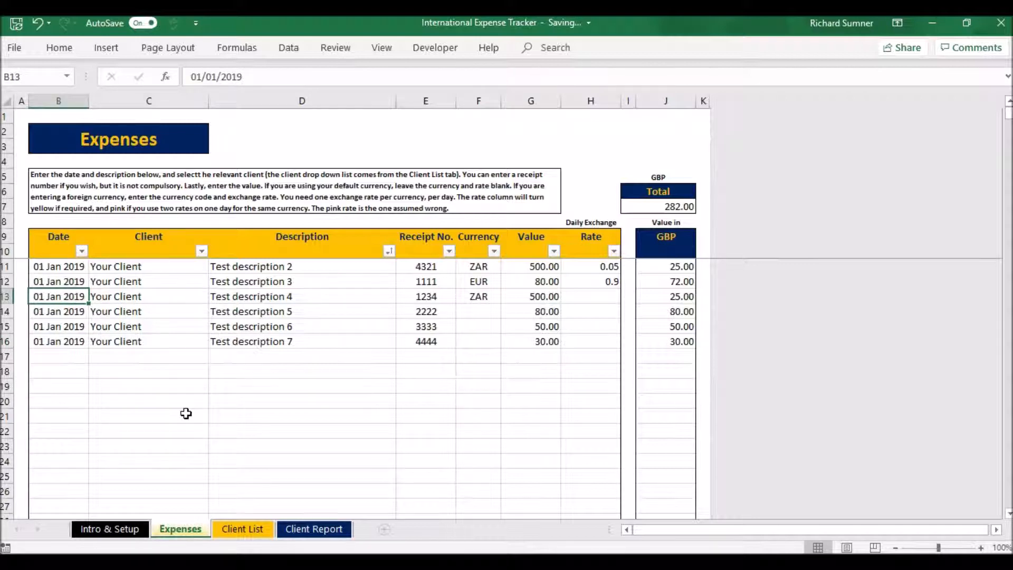
pyautogui.write('2 jan')
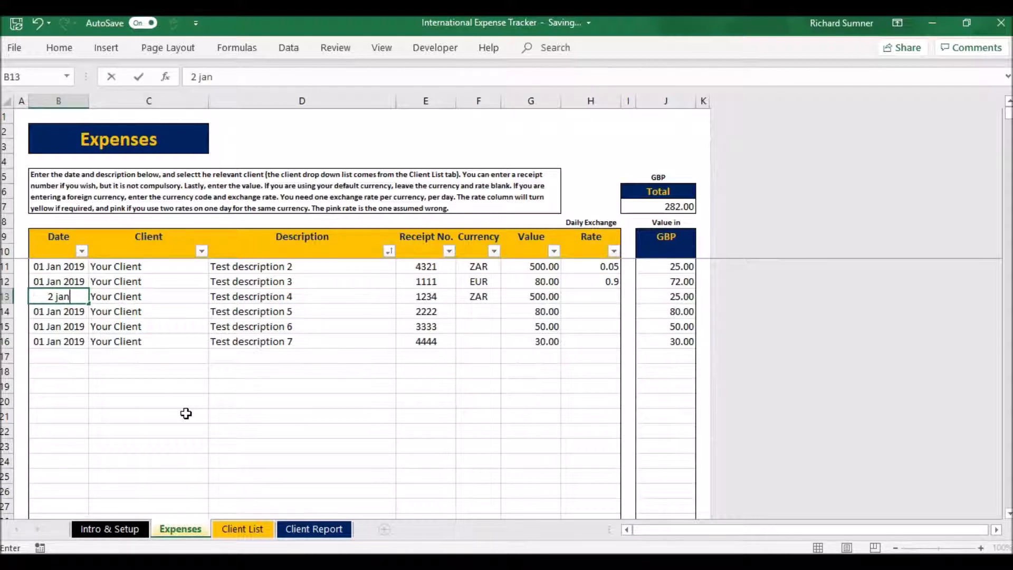
pyautogui.press('Return')
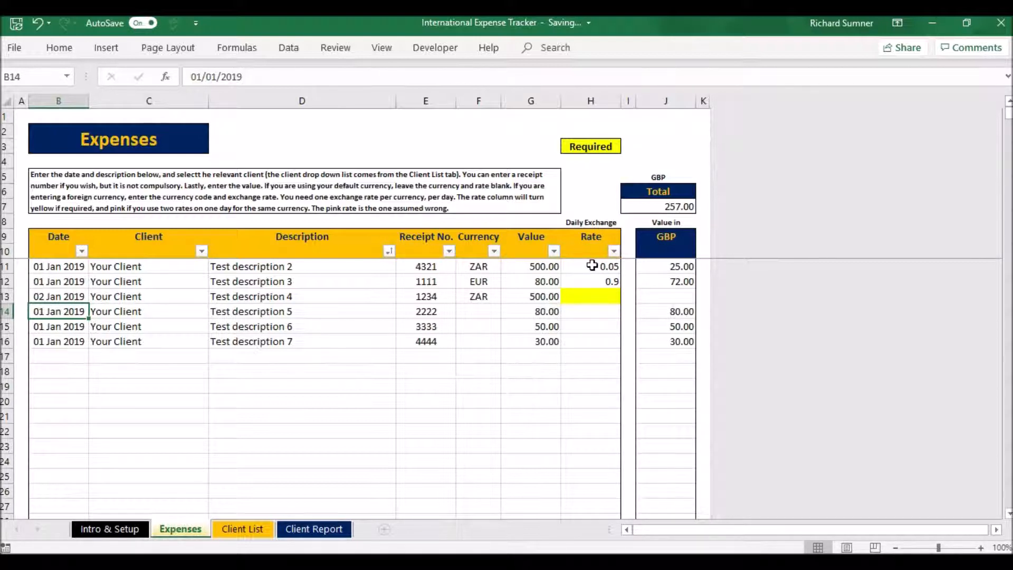
# Step: Set the date of the "Test description 4" expense back to 1 Jan
pyautogui.click(71, 294)
pyautogui.write('1')
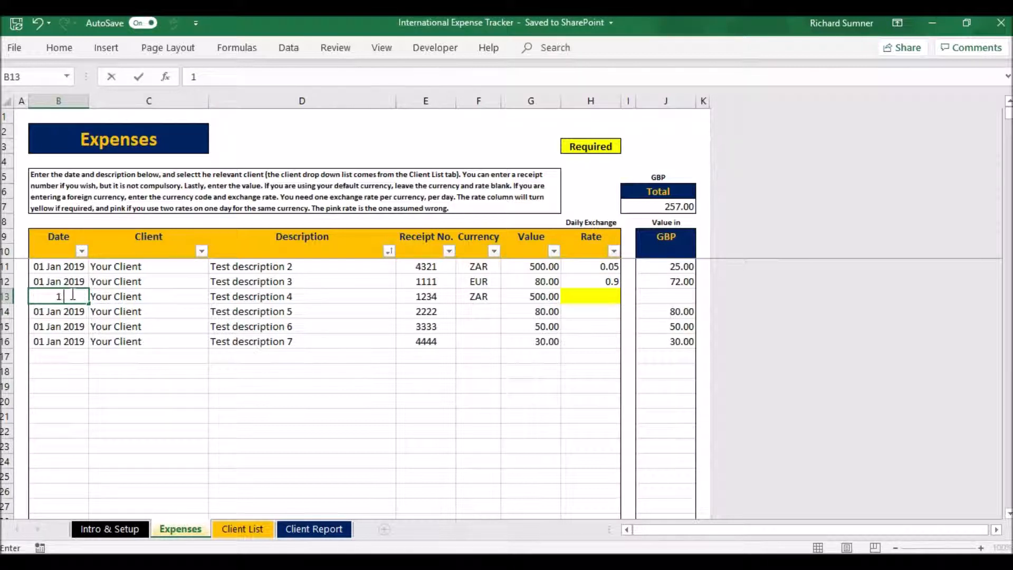
pyautogui.write(' jan')
pyautogui.press('Return')
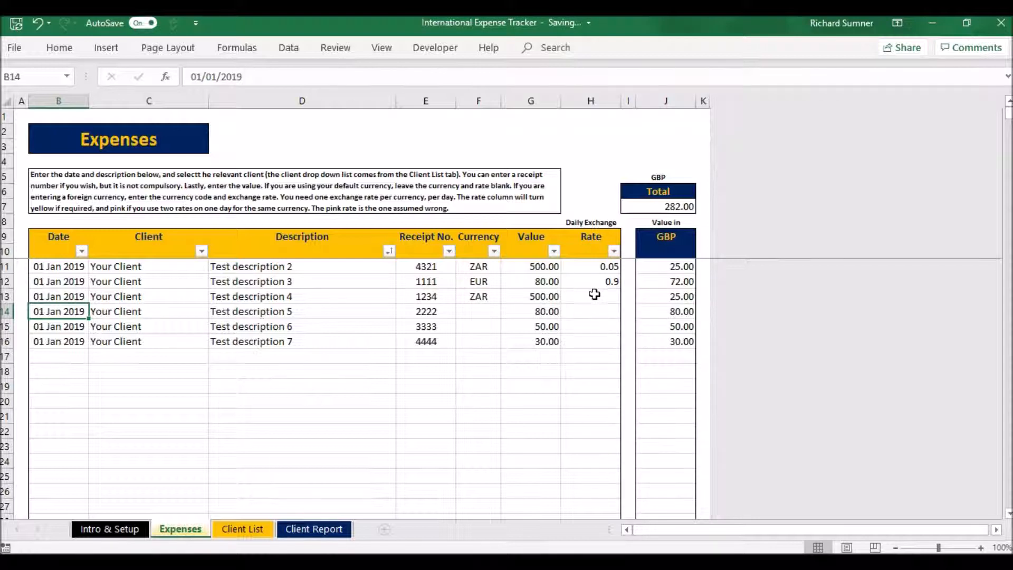
# Step: Enter a daily exchange rate of 0.06 for the "Test description 4" ZAR expense
pyautogui.click(595, 294)
pyautogui.write('0.06')
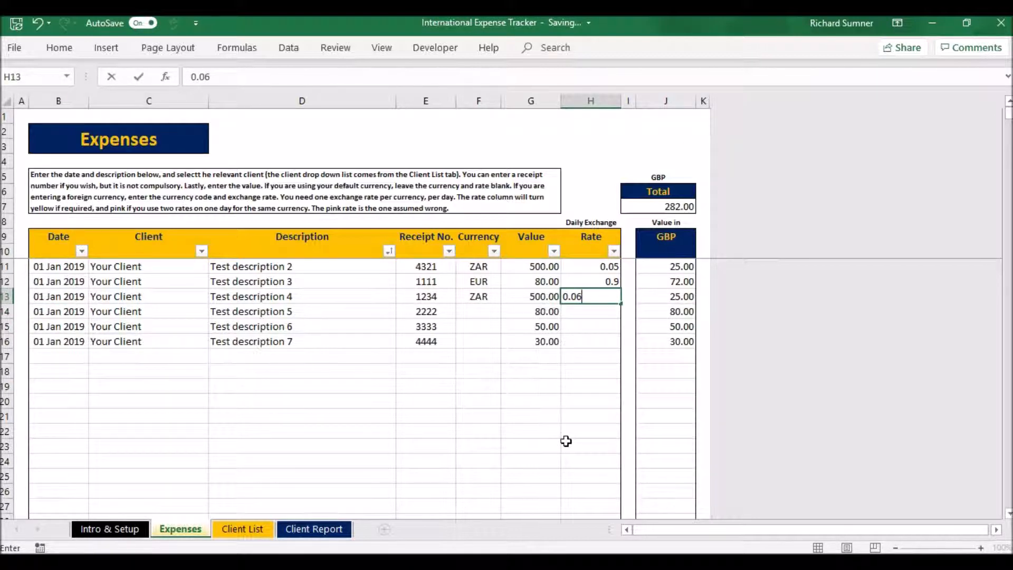
pyautogui.press('Return')
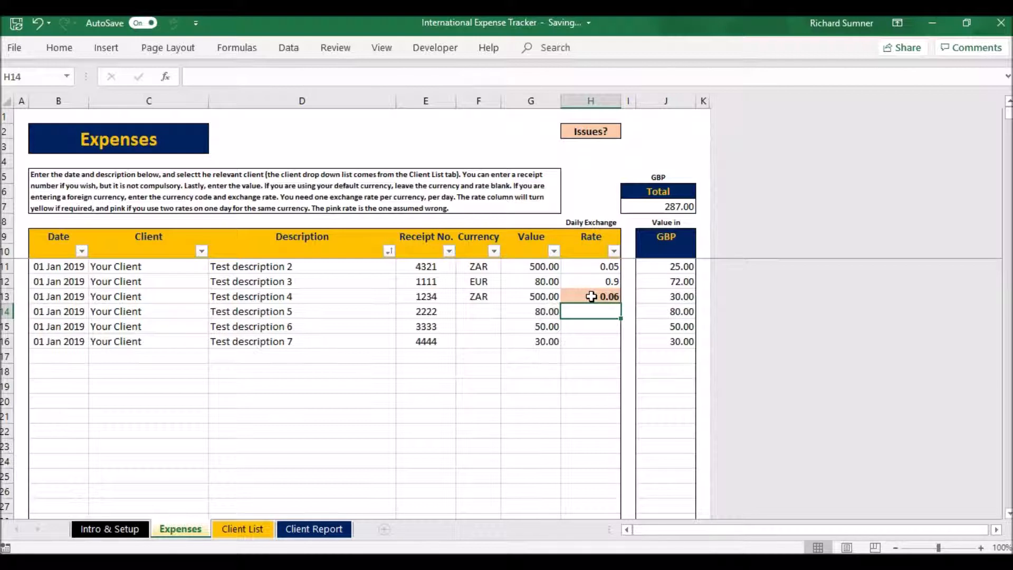
# Step: Clear the exchange rate from the "Test description 4" expense
pyautogui.click(591, 296)
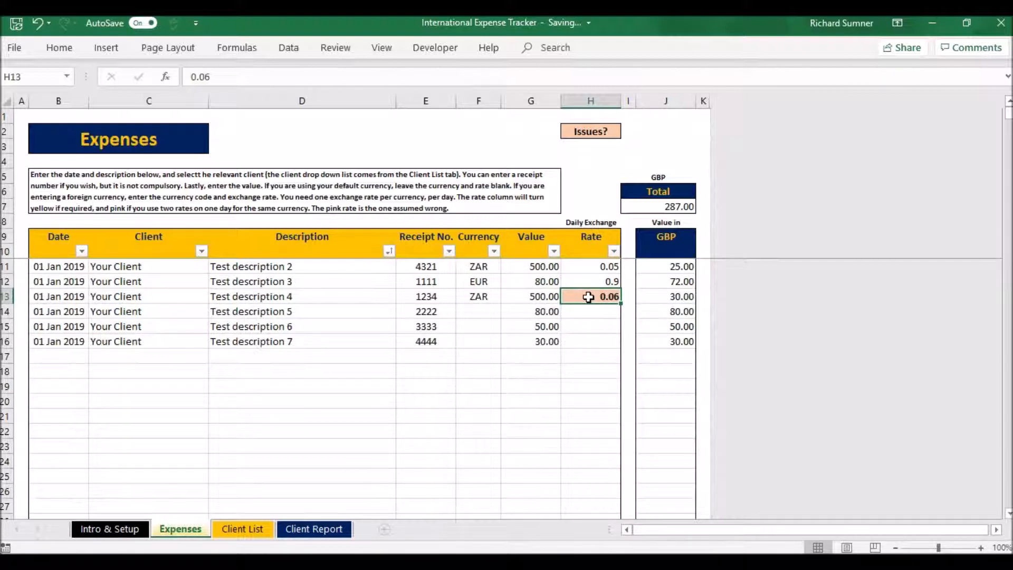
pyautogui.press('BackSpace')
pyautogui.write('#')
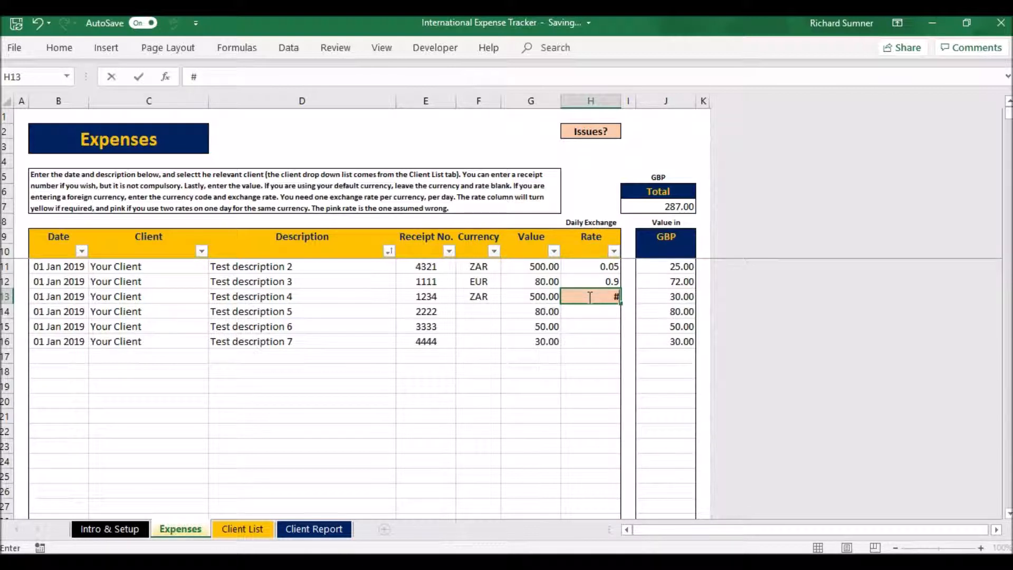
pyautogui.press('BackSpace')
pyautogui.press('Return')
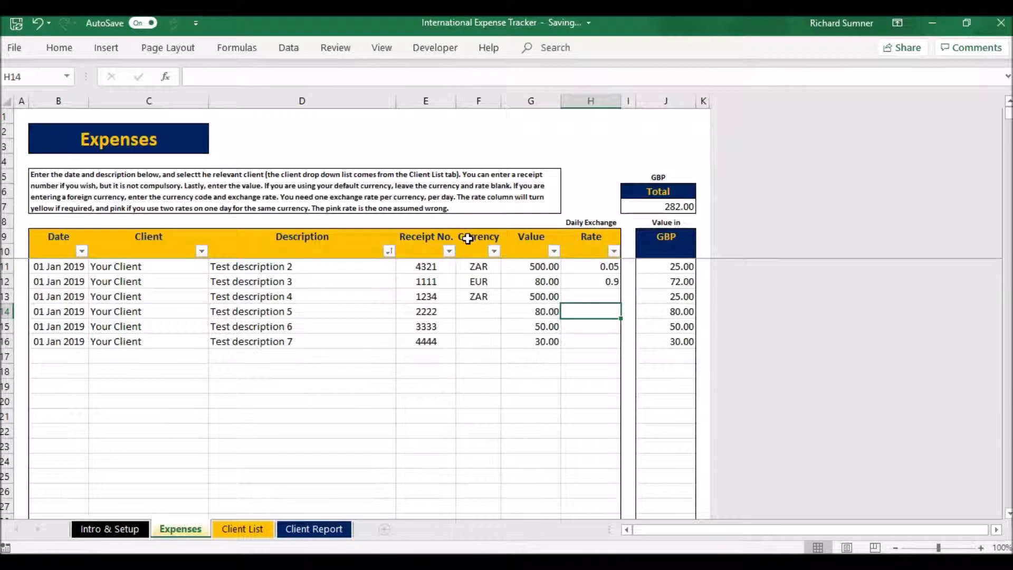
# Step: On the Client Report sheet, clear the selected client and choose Your Client again
pyautogui.click(253, 528)
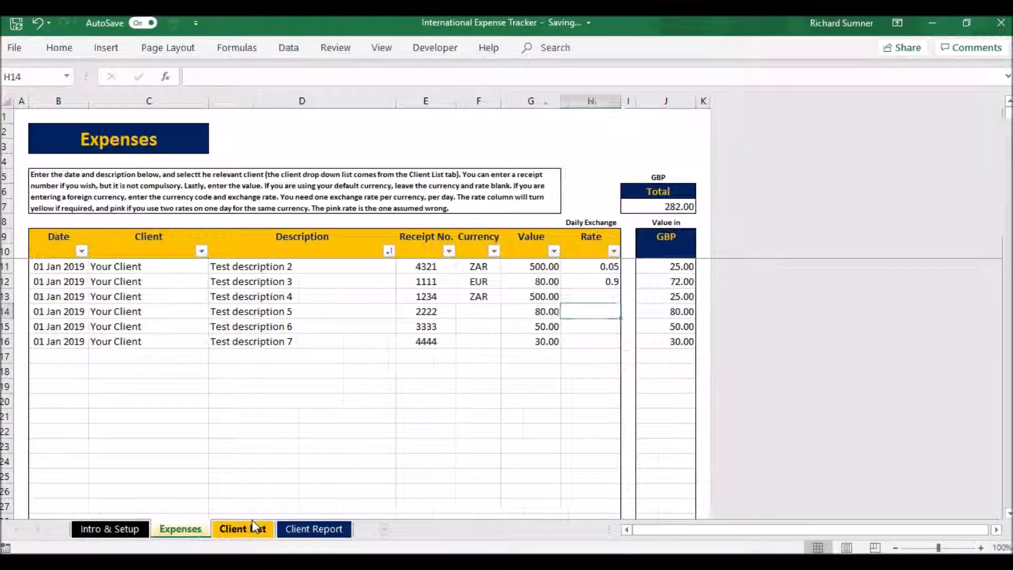
pyautogui.click(292, 529)
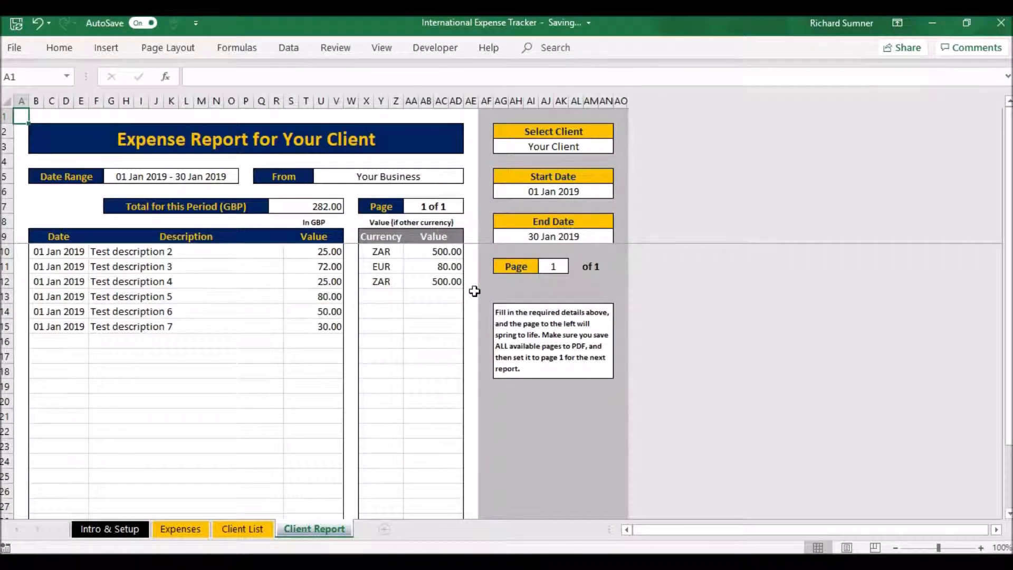
pyautogui.click(536, 147)
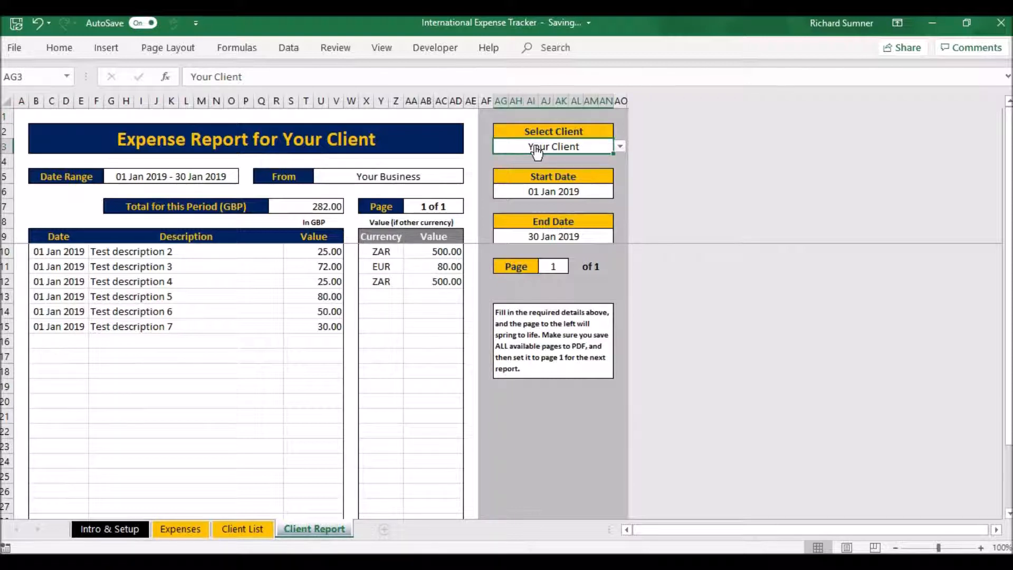
pyautogui.press('BackSpace')
pyautogui.press('Return')
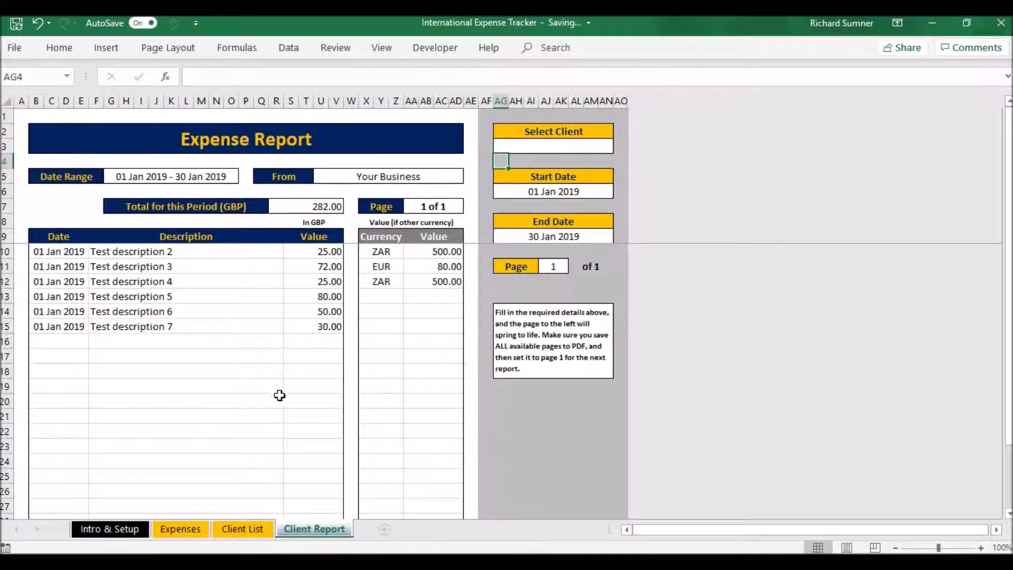
pyautogui.click(533, 148)
pyautogui.click(620, 146)
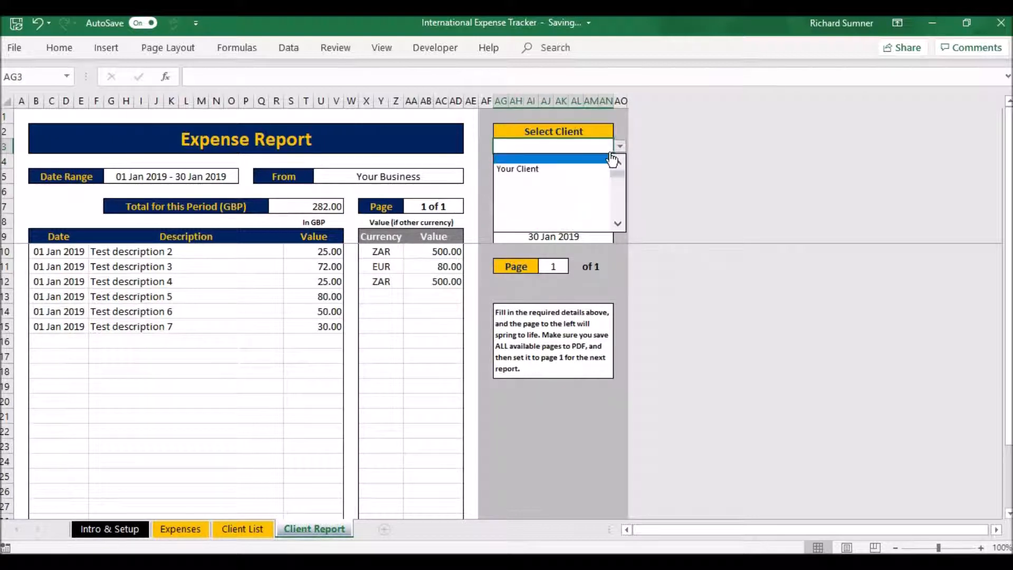
pyautogui.click(601, 168)
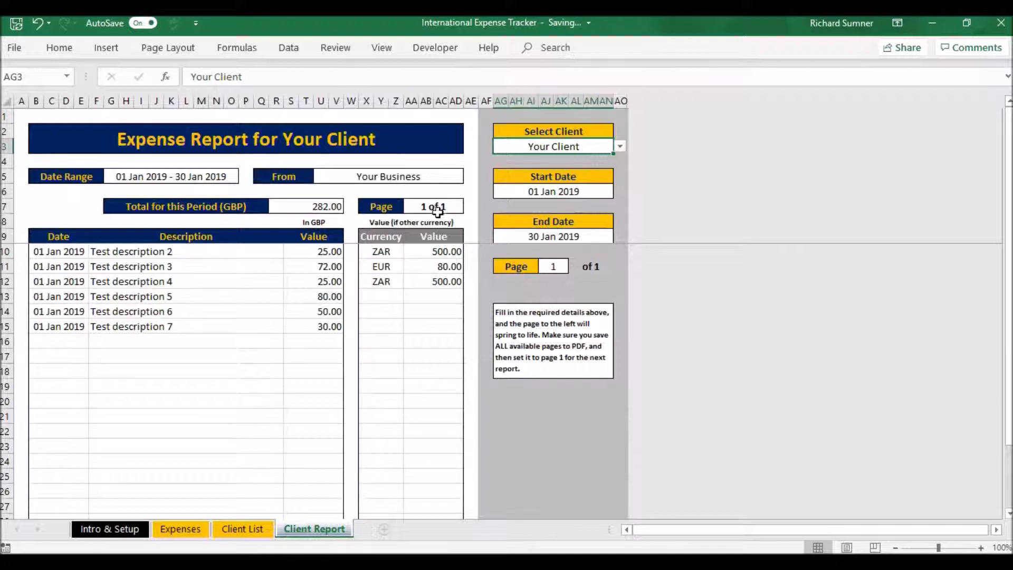
# Step: Look through the expense report's rows and revisit the Client List, Expenses and Intro & Setup sheets
pyautogui.scroll(-6, 247, 351)
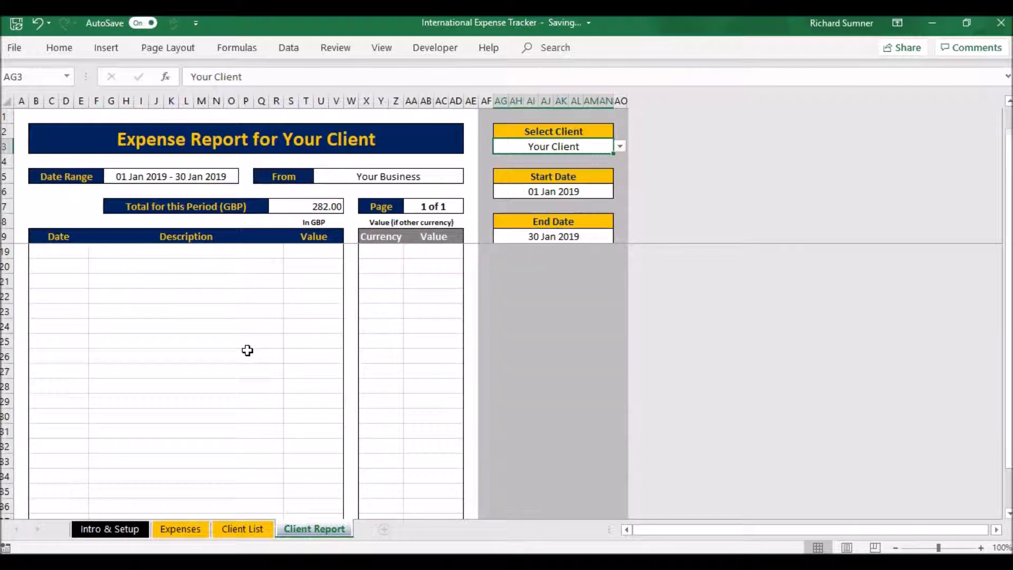
pyautogui.scroll(6, 248, 350)
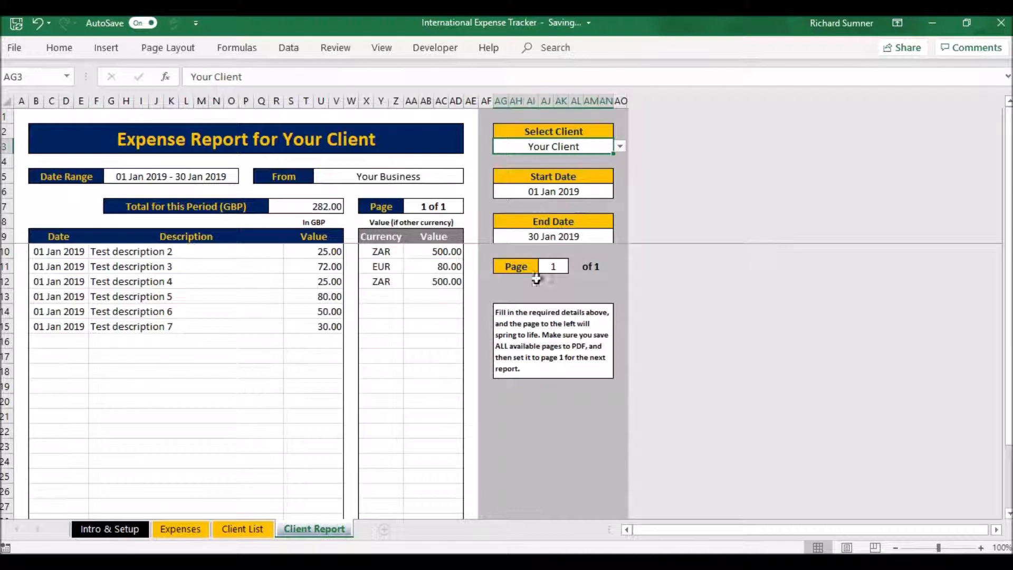
pyautogui.click(248, 532)
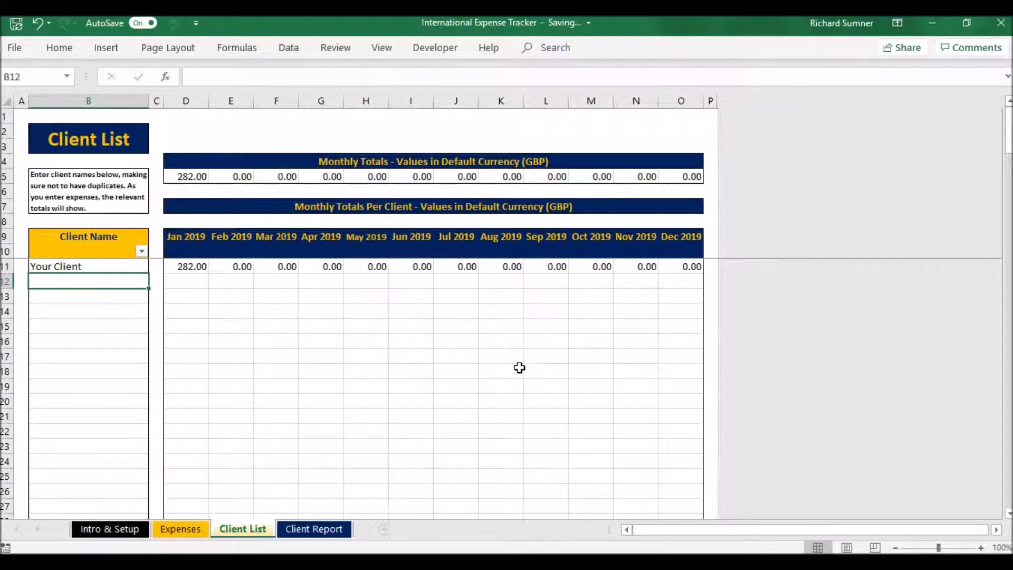
pyautogui.click(180, 529)
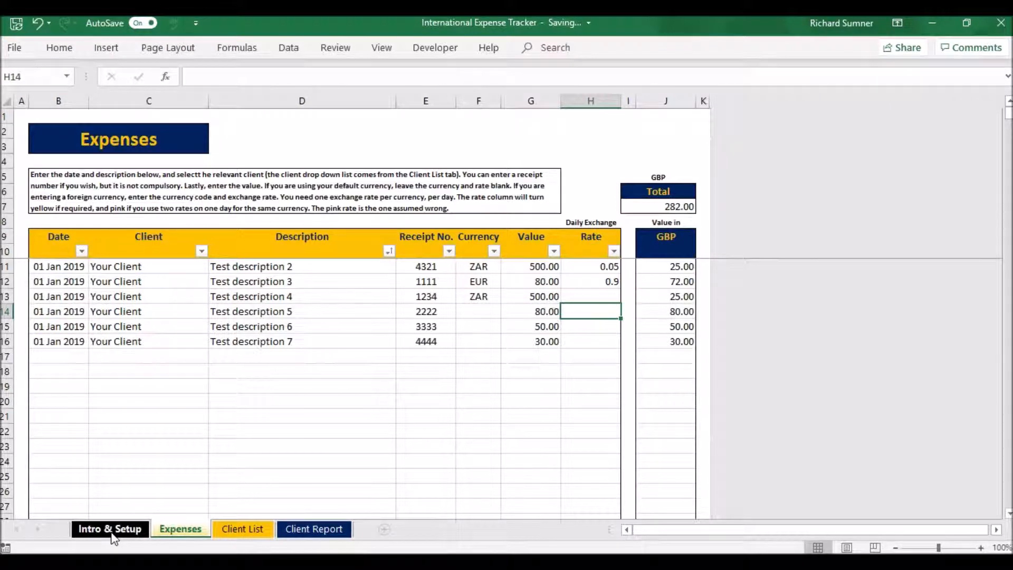
pyautogui.click(111, 529)
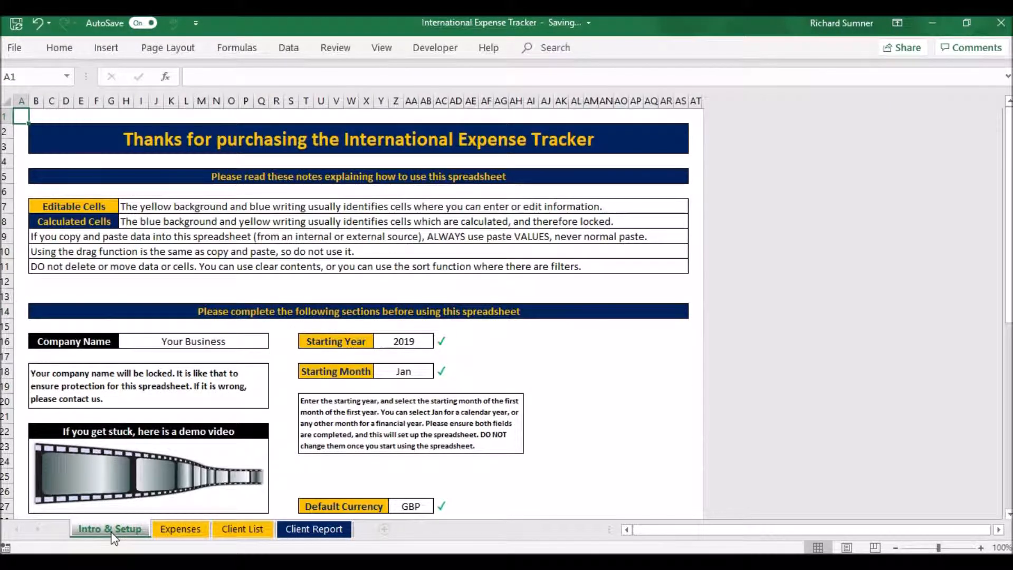